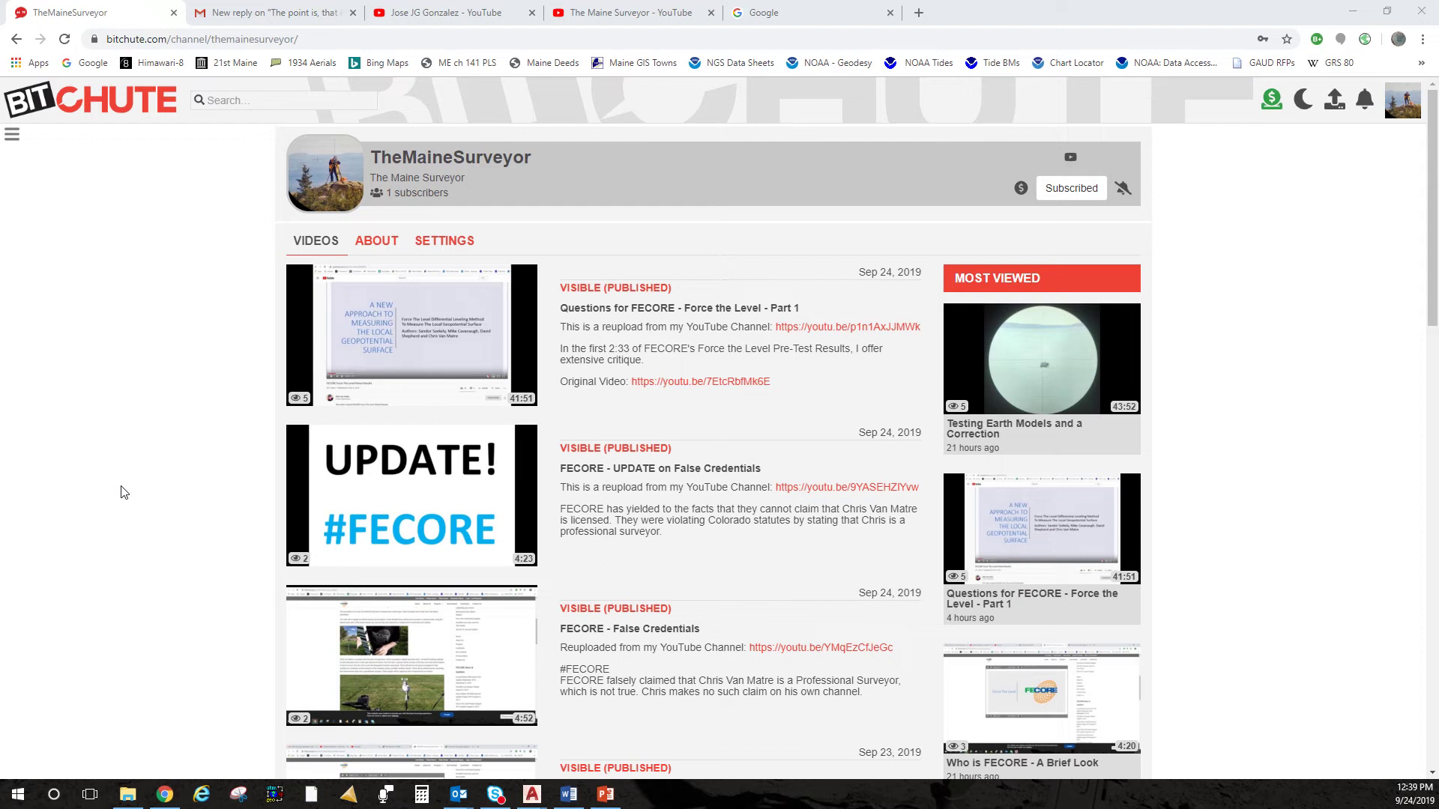
Scroll TheMaineSurveyor BitChute uploads, then switch to the other creator's YouTube channel tab
scroll(123, 492, down, 5)
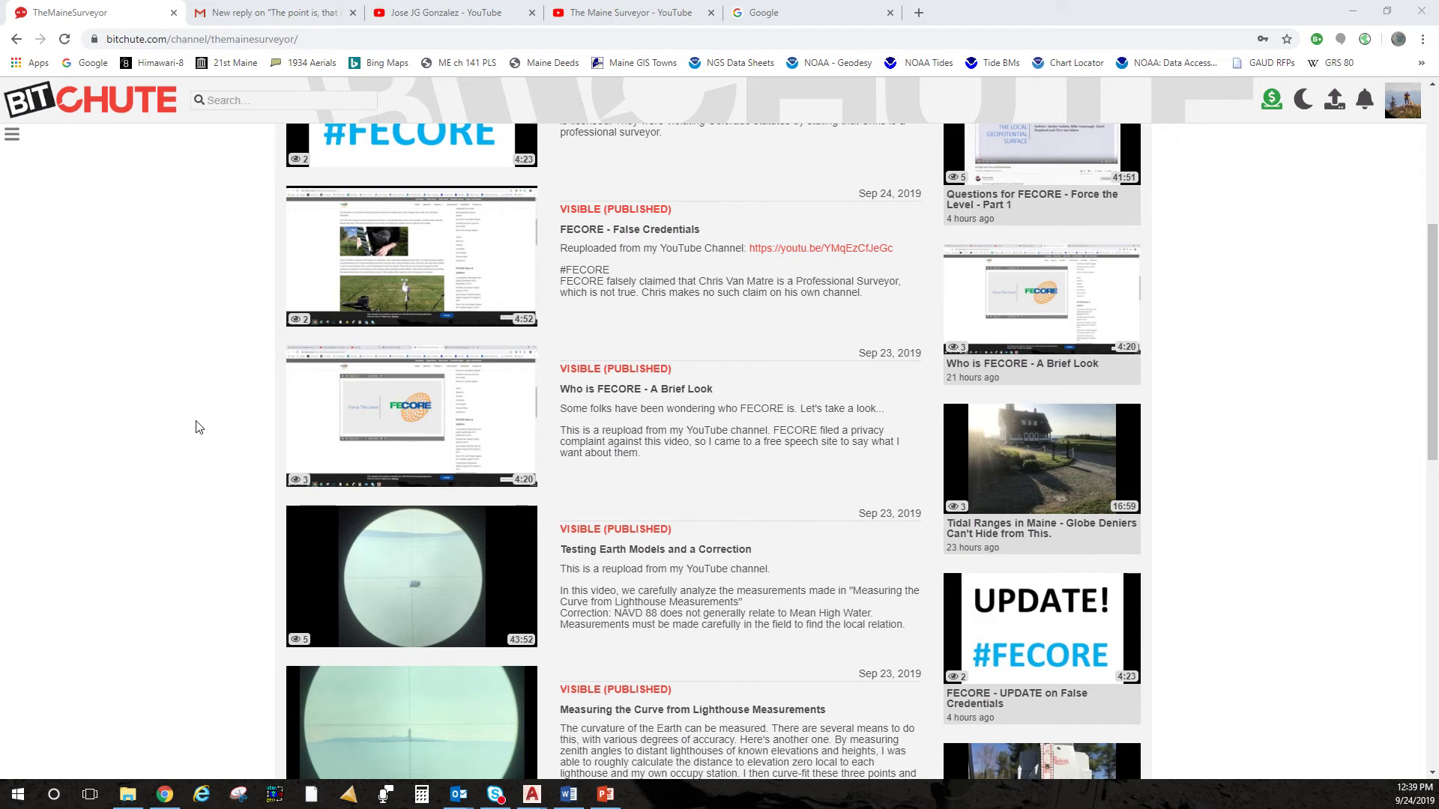
scroll(198, 427, up, 5)
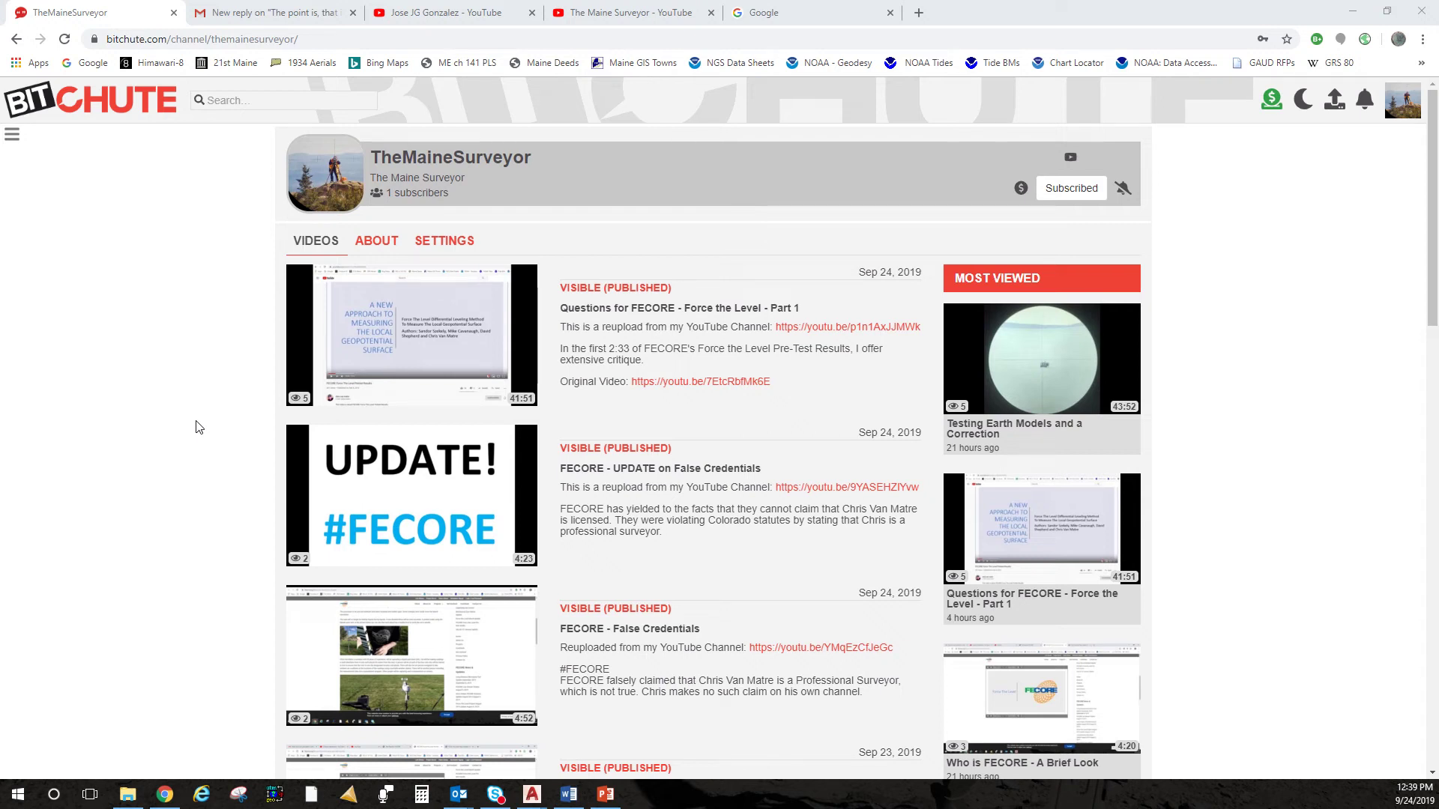
click(452, 9)
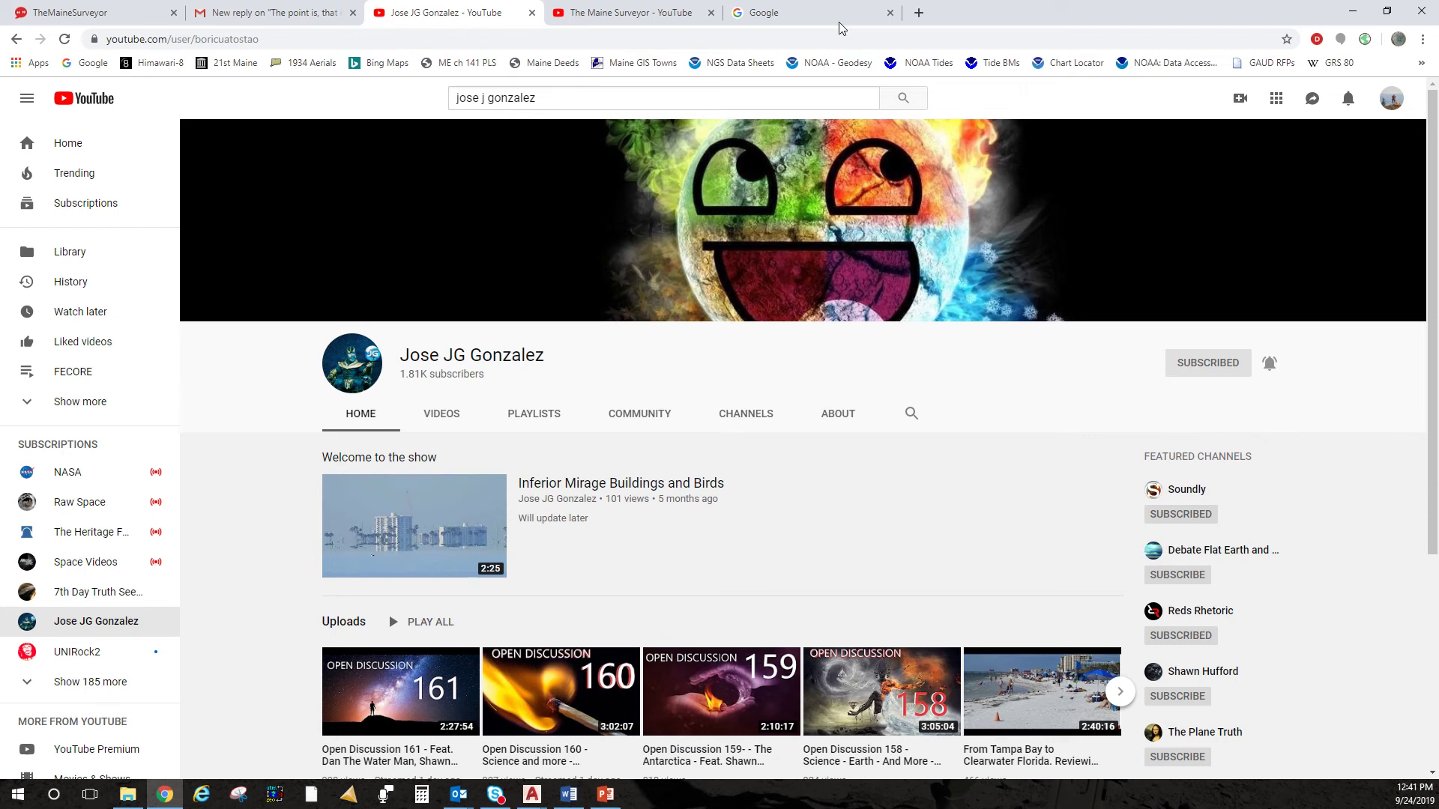
Switch to The Maine Surveyor YouTube tab and scroll its Videos grid to older uploads
click(606, 12)
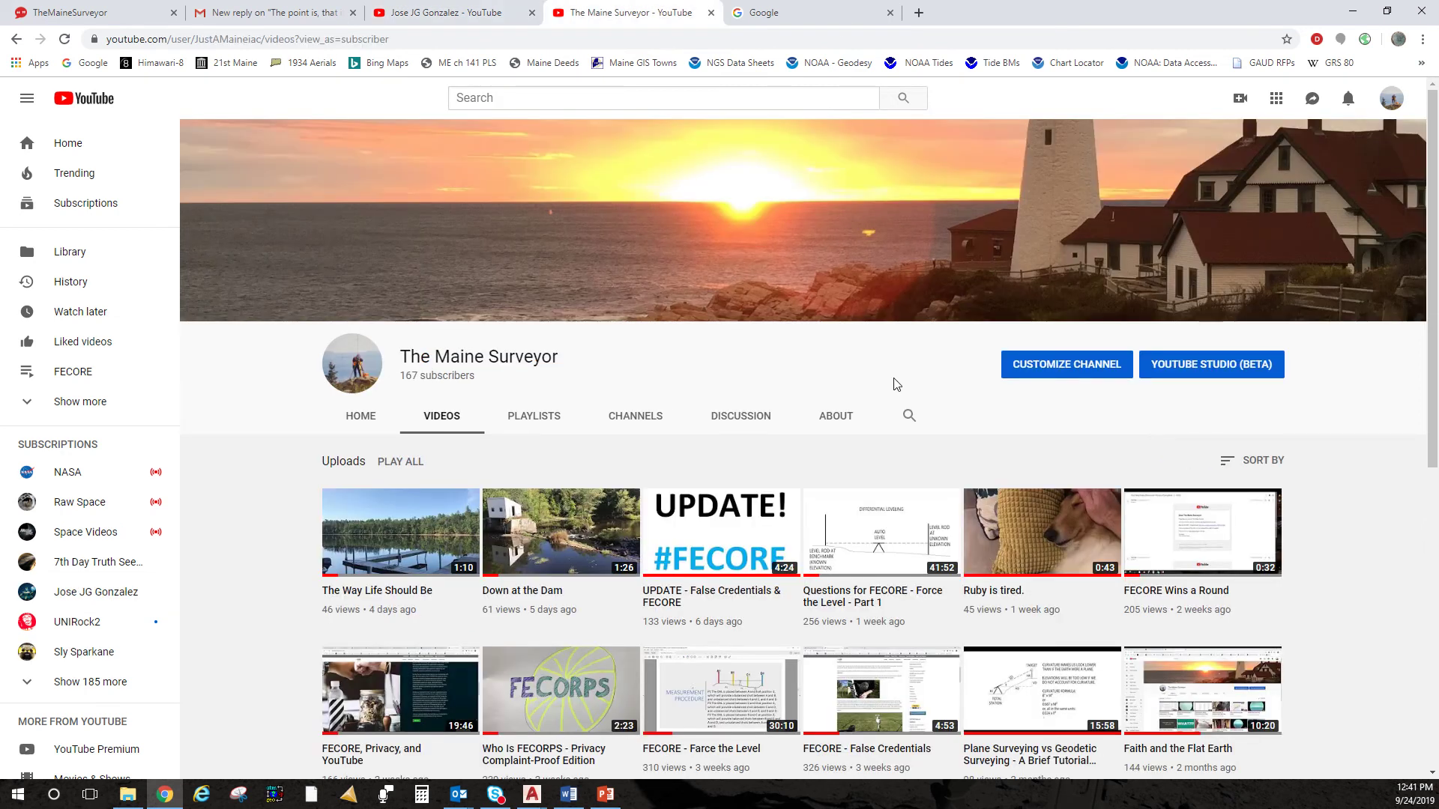
scroll(893, 384, down, 5)
scroll(892, 384, down, 1)
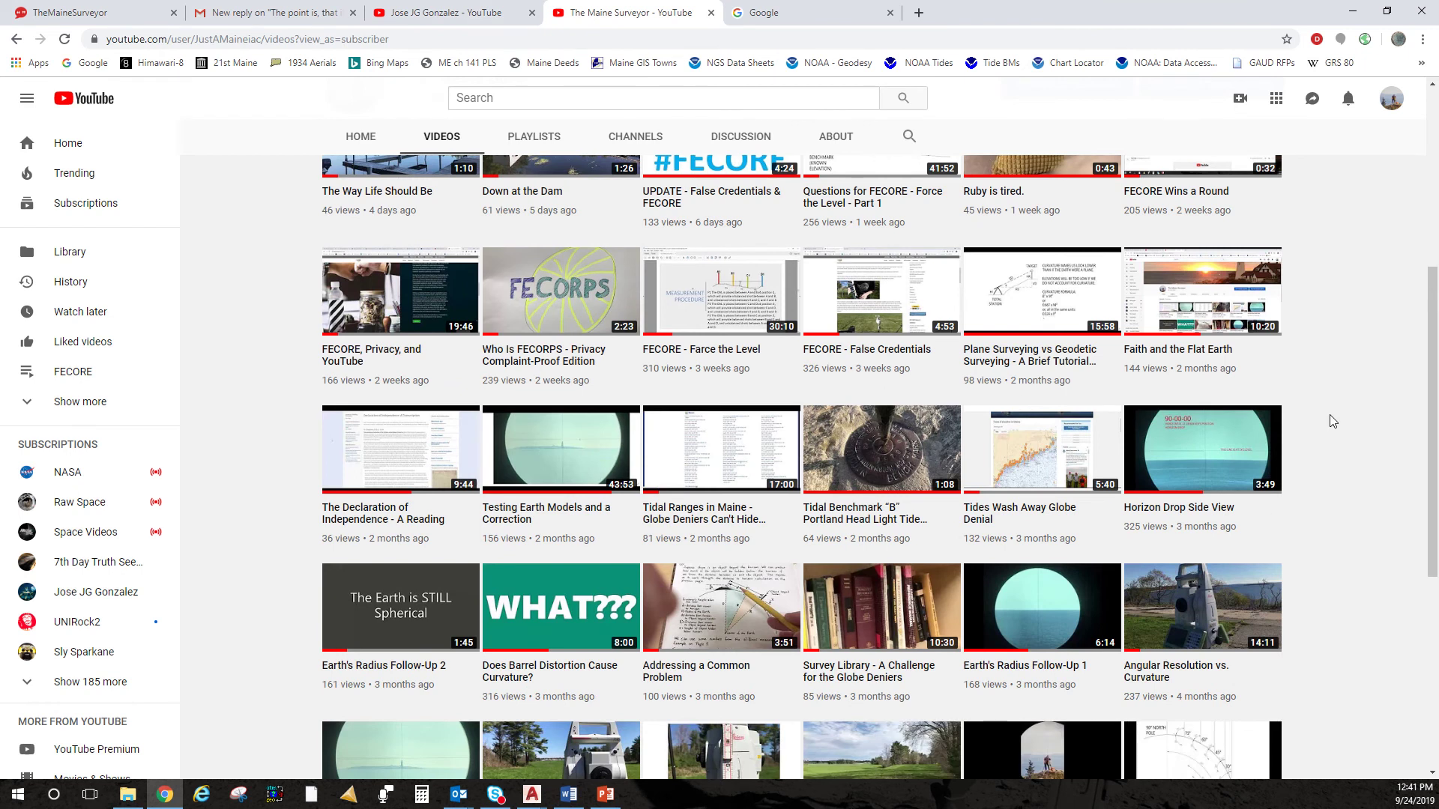
Scroll the Videos grid down toward year-old uploads like 'Observe the Curve at Halfway Rock'
scroll(1333, 419, down, 4)
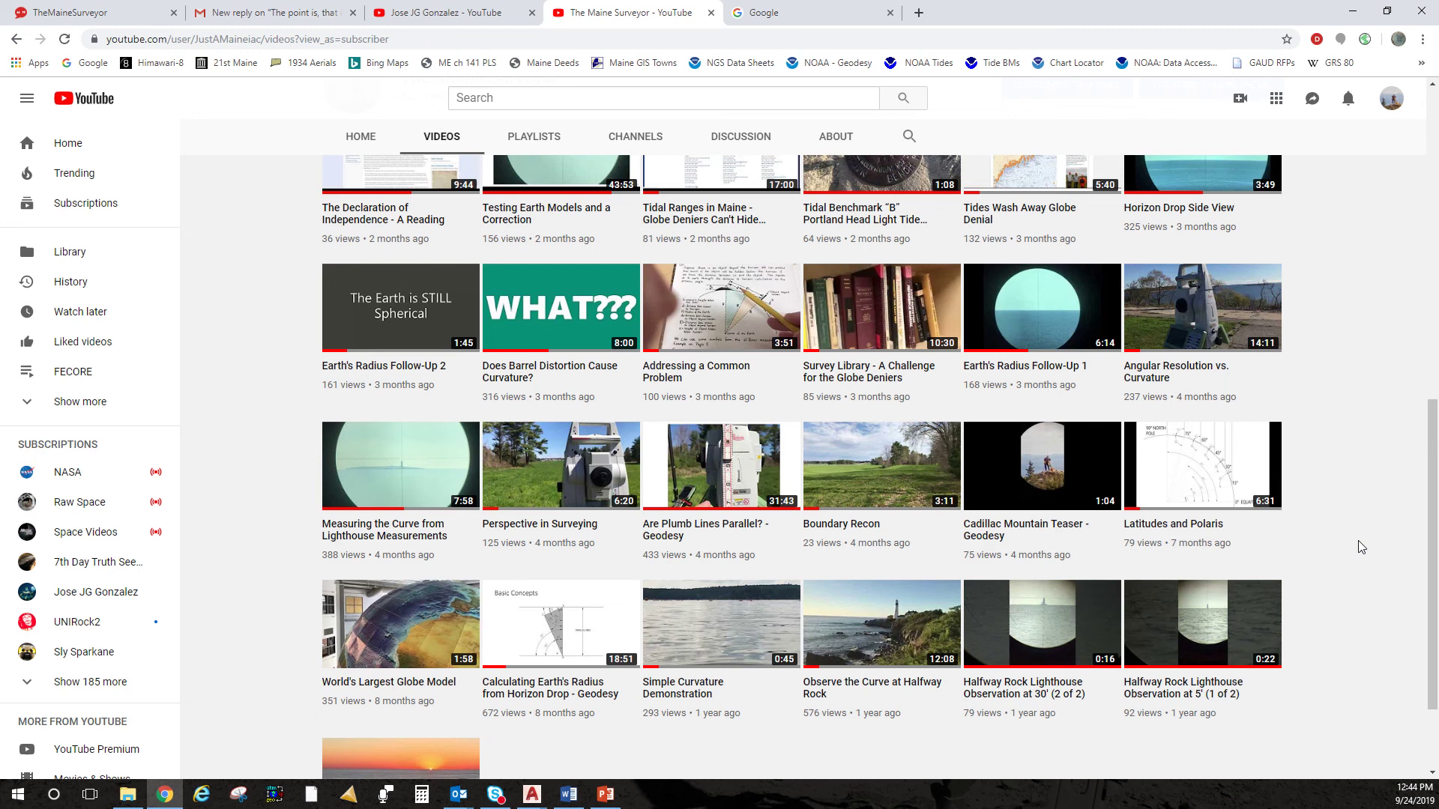
scroll(1365, 529, up, 15)
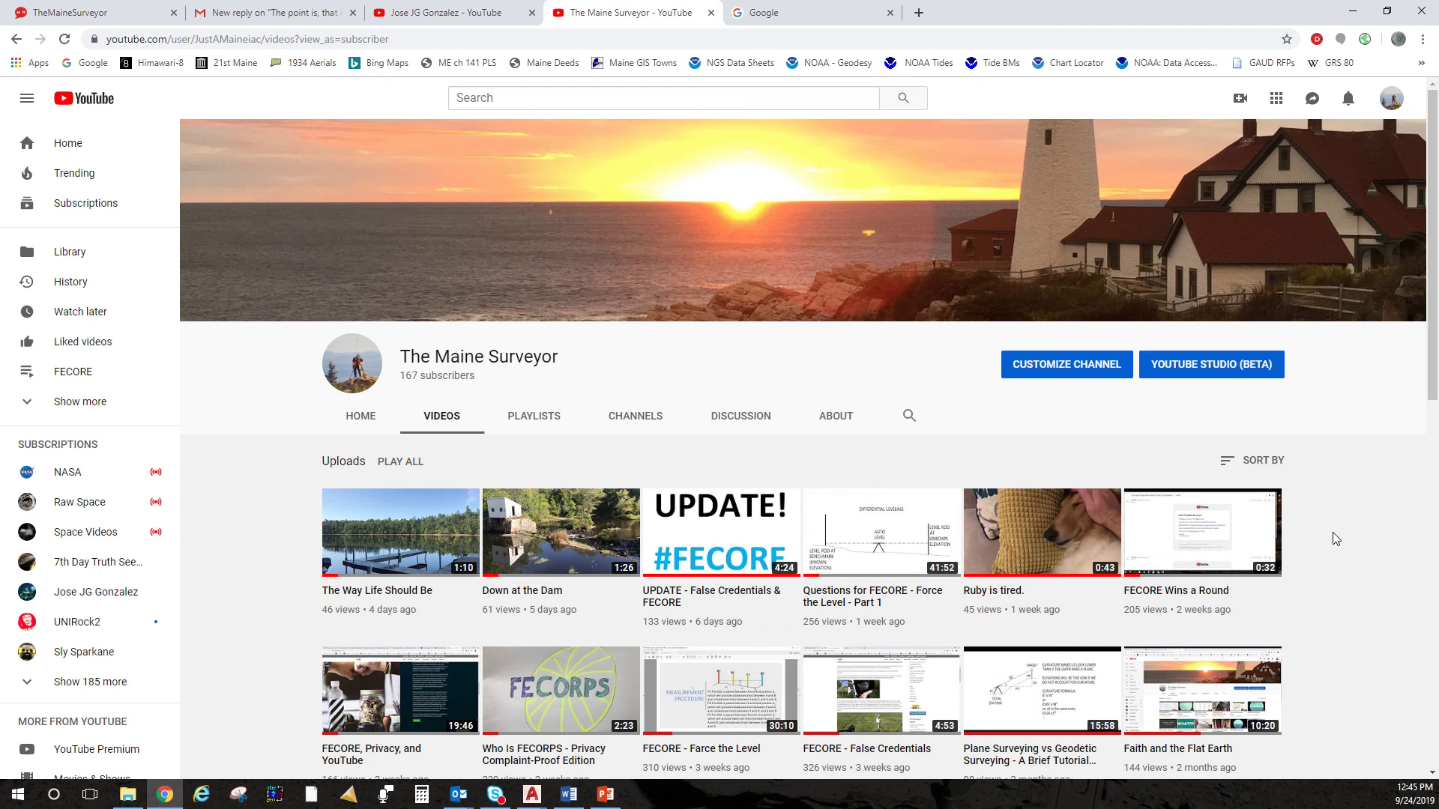
Scroll past the banner to uploads like 'Horizon Drop Side View' from four months ago
scroll(1332, 534, down, 5)
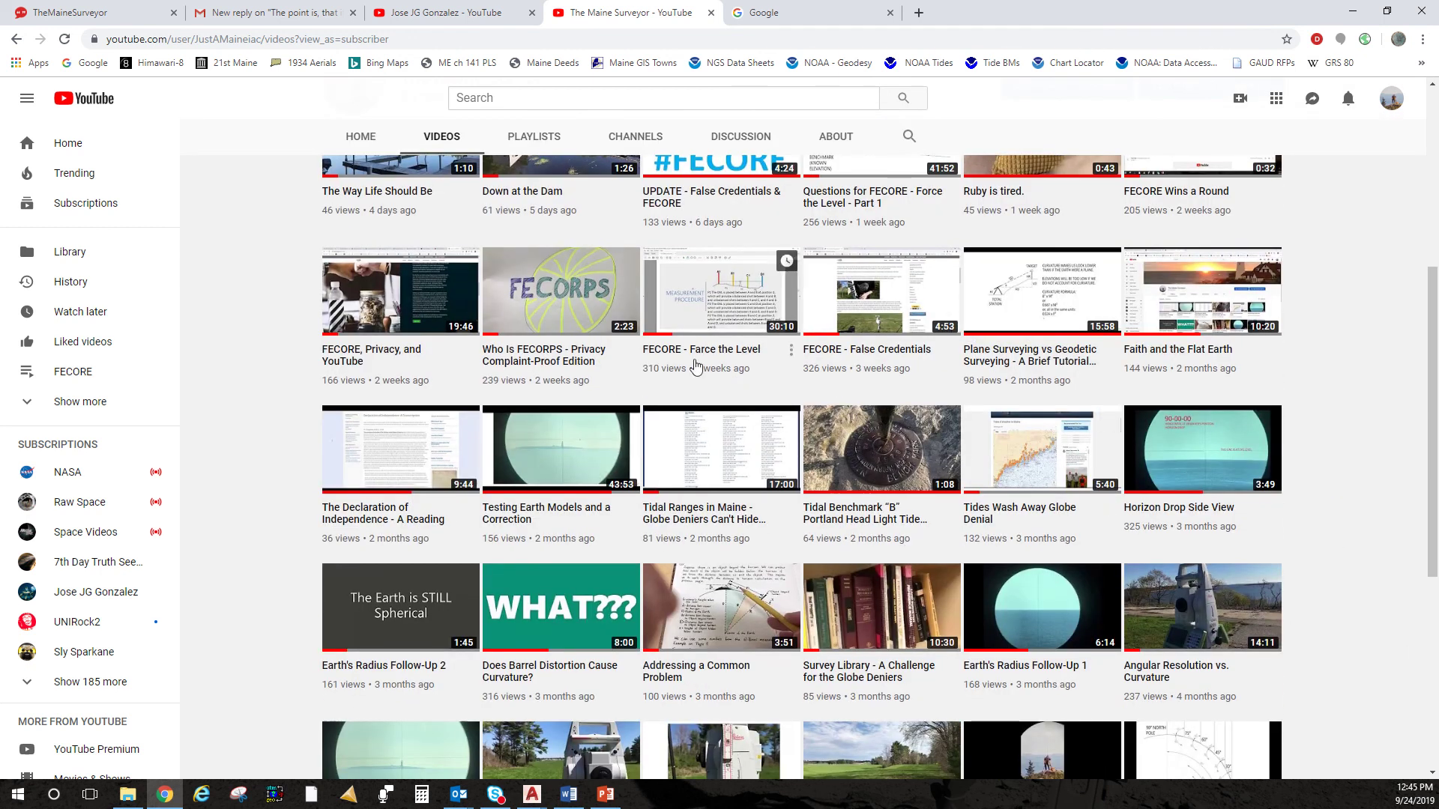